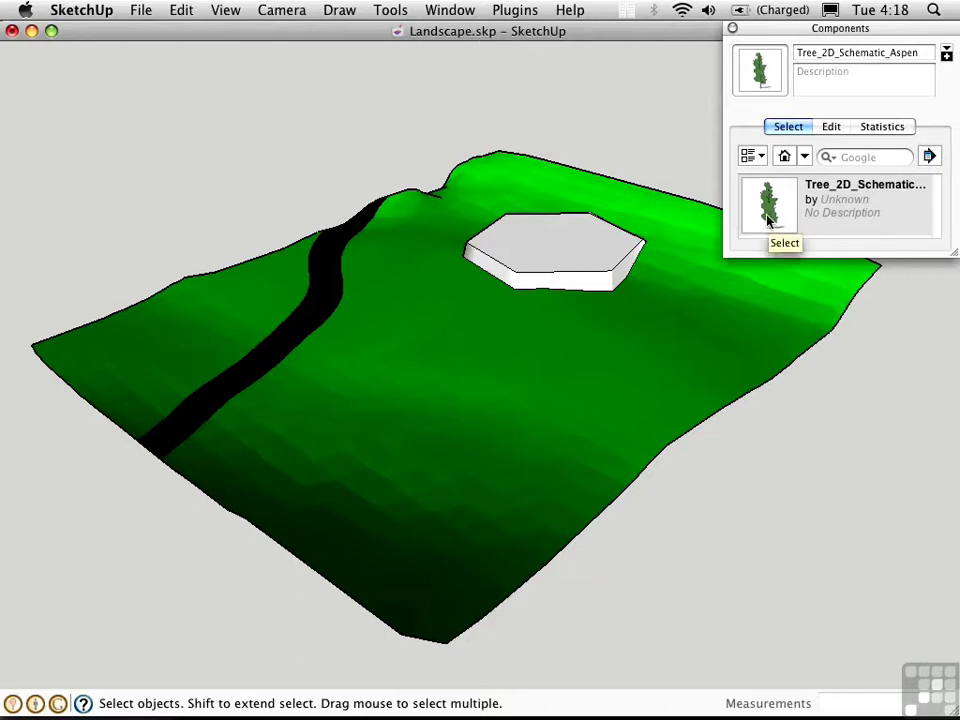
Place one Tree_2D_Schematic_Aspen component on the terrain near its front corner
{"action": "left_click", "coordinate": [769, 220]}
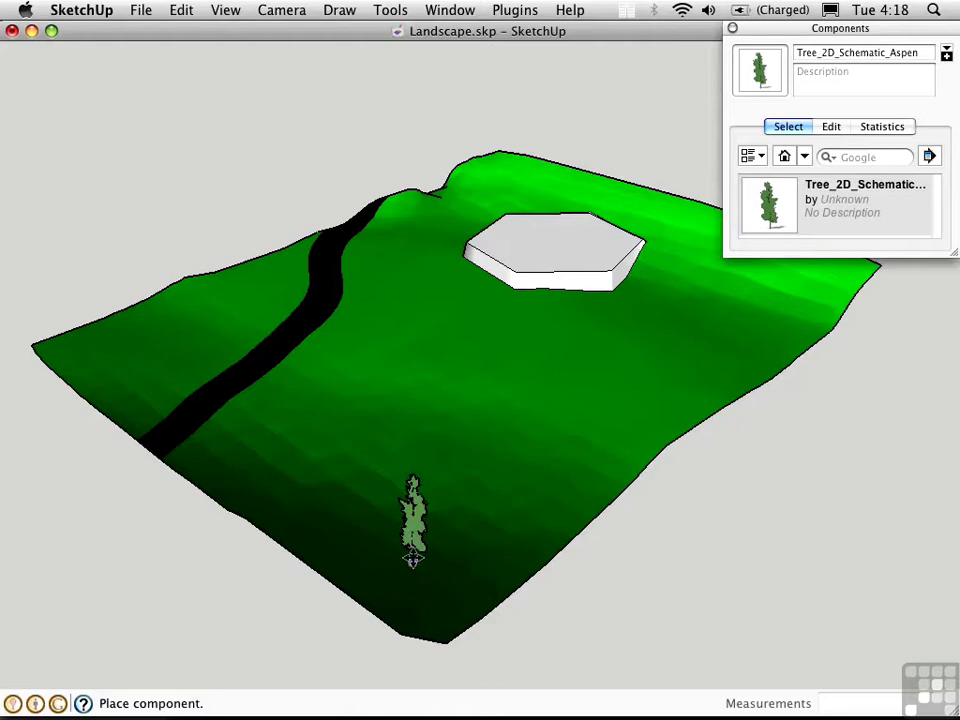
{"action": "left_click", "coordinate": [411, 562]}
{"action": "middle_click_drag", "start_coordinate": [637, 579], "coordinate": [467, 456]}
{"action": "middle_click_drag", "start_coordinate": [546, 579], "coordinate": [480, 525]}
{"action": "middle_click_drag", "start_coordinate": [379, 538], "coordinate": [621, 669]}
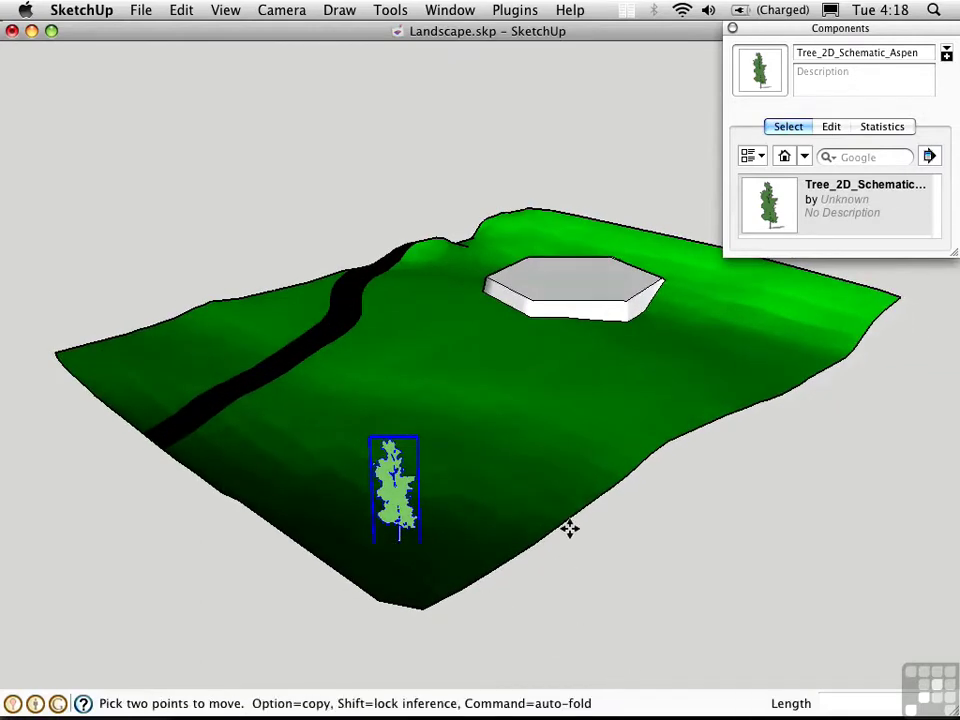
Place a second aspen component beside the first one on the terrain and delete it again
{"action": "left_click", "coordinate": [773, 220]}
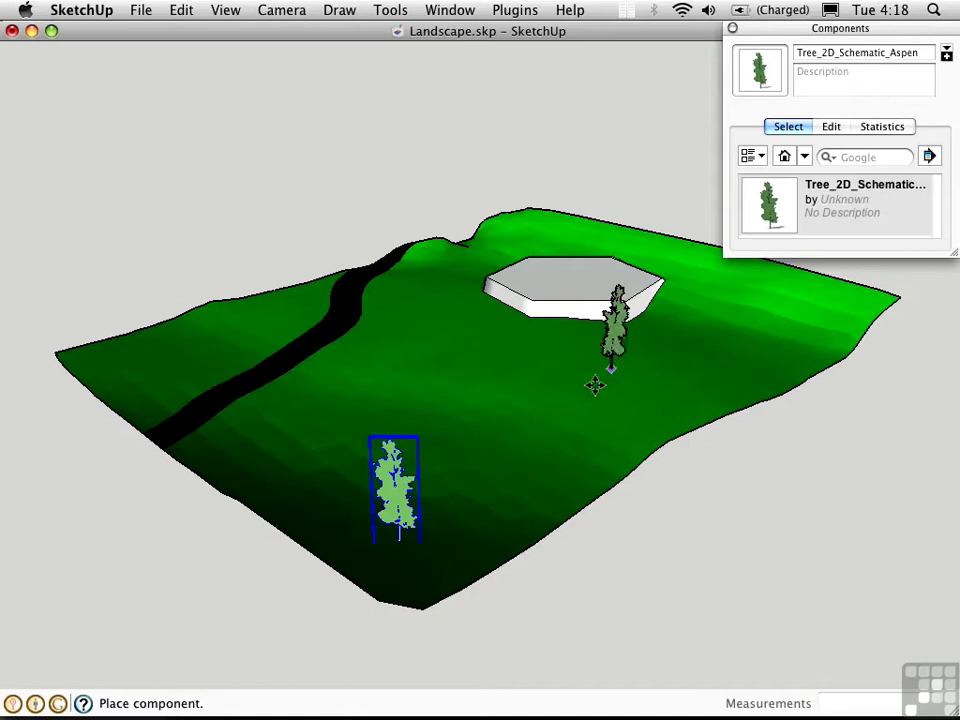
{"action": "left_click", "coordinate": [461, 505]}
{"action": "middle_click_drag", "start_coordinate": [716, 527], "coordinate": [528, 416]}
{"action": "middle_click_drag", "start_coordinate": [437, 332], "coordinate": [566, 504]}
{"action": "key", "text": "space"}
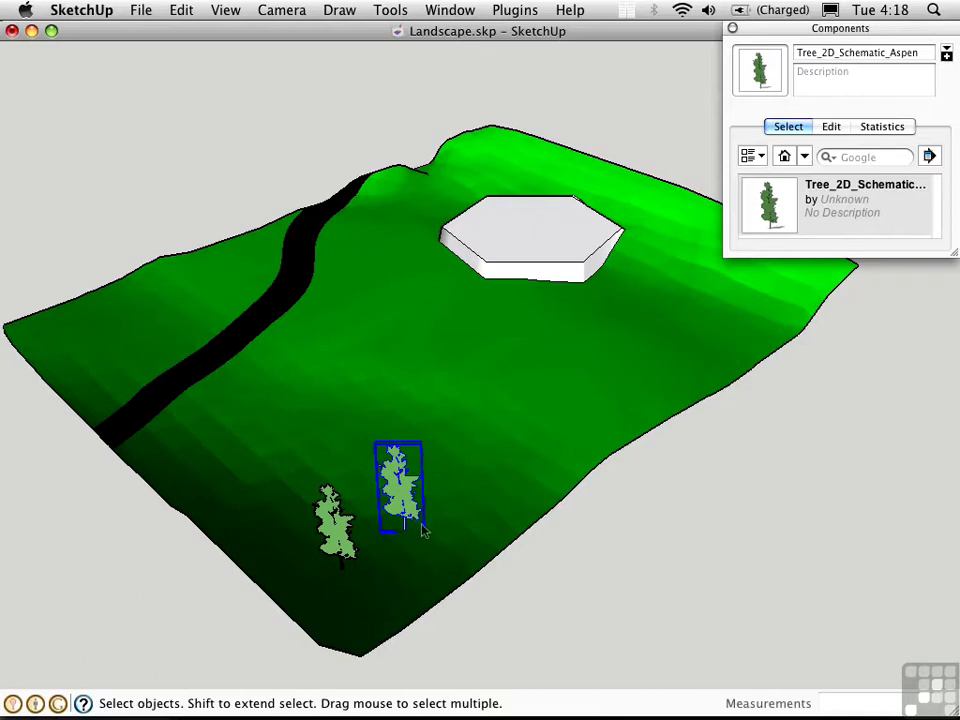
{"action": "key", "text": "Delete"}
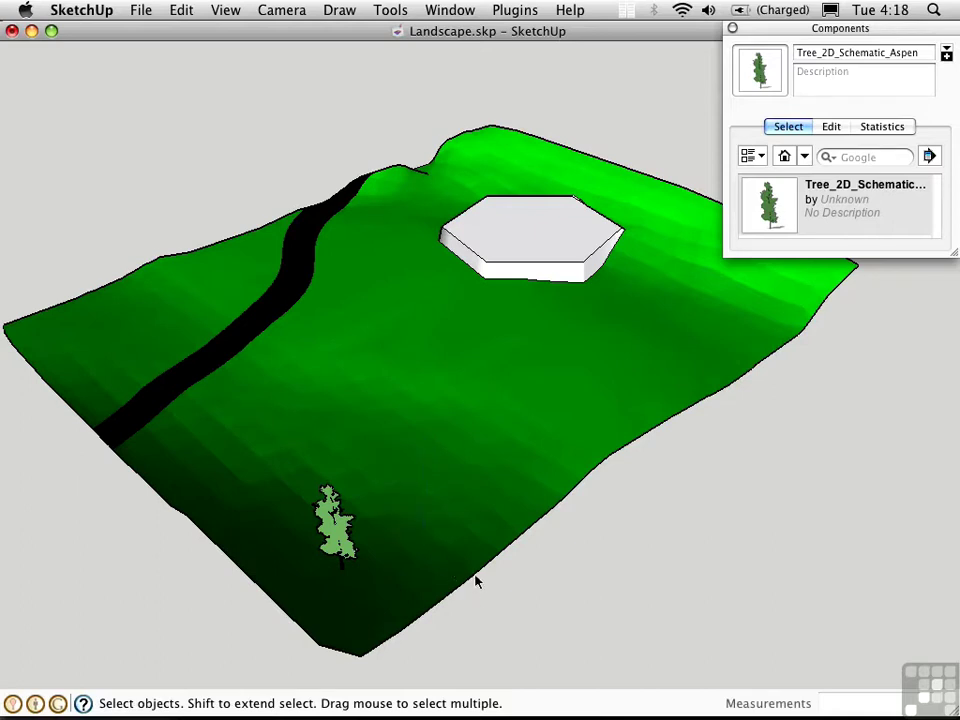
Move the remaining aspen straight up along the vertical axis by about 48' 10", clear of the terrain
{"action": "middle_click_drag", "start_coordinate": [398, 466], "coordinate": [465, 441]}
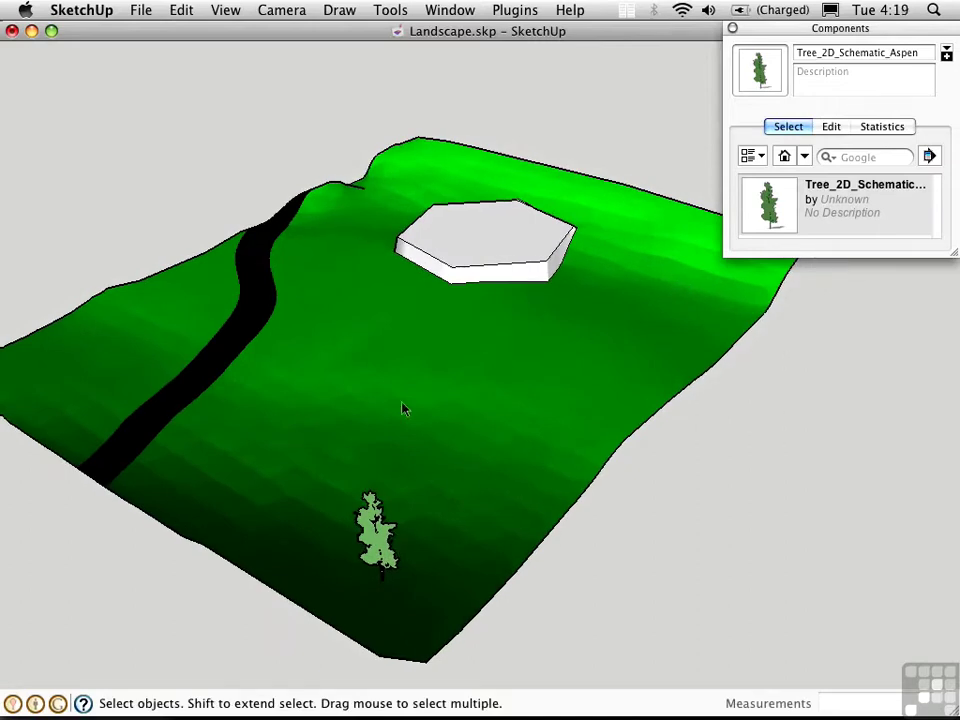
{"action": "left_click", "coordinate": [372, 528]}
{"action": "key", "text": "m"}
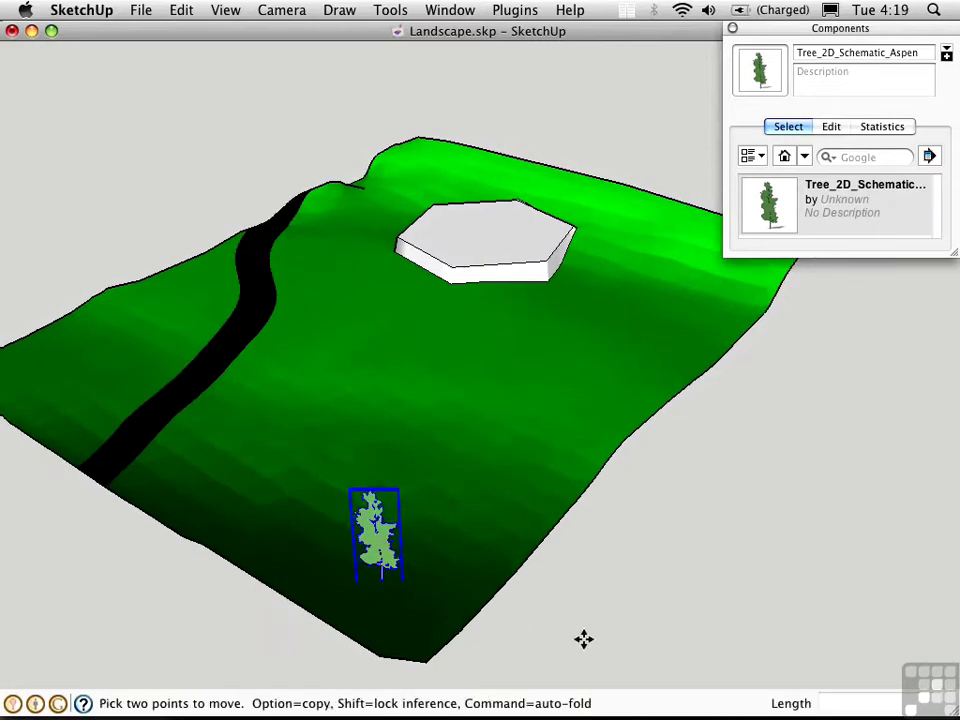
{"action": "left_click_drag", "start_coordinate": [581, 641], "coordinate": [689, 449]}
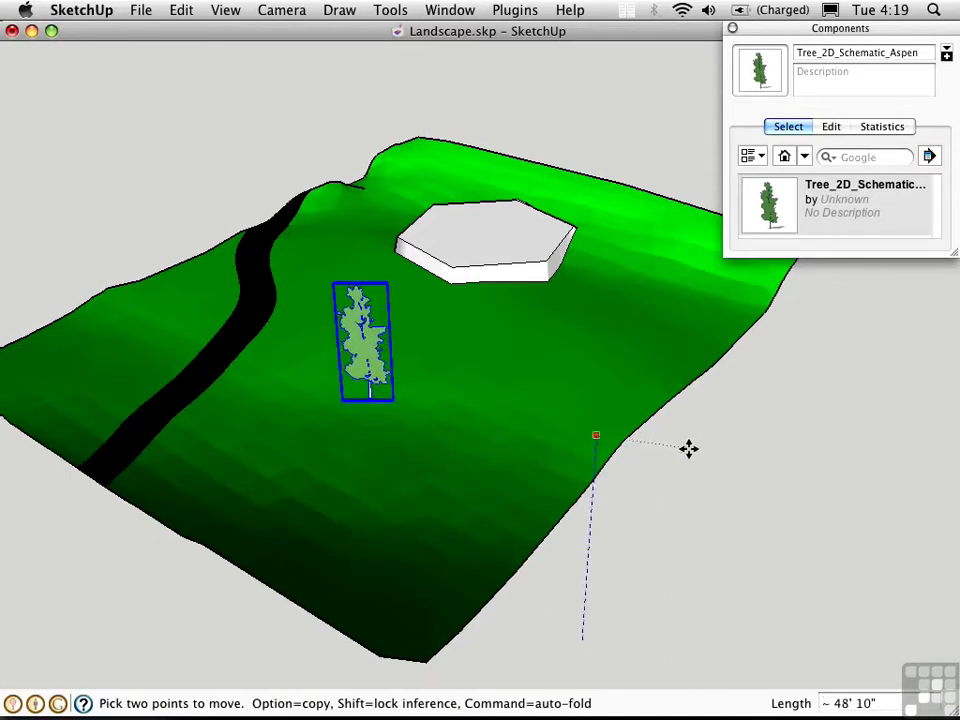
Copy the raised aspen about 21' 6" along the green axis and repeat the copy as a 7x array
{"action": "key", "text": "alt"}
{"action": "left_click", "coordinate": [572, 612]}
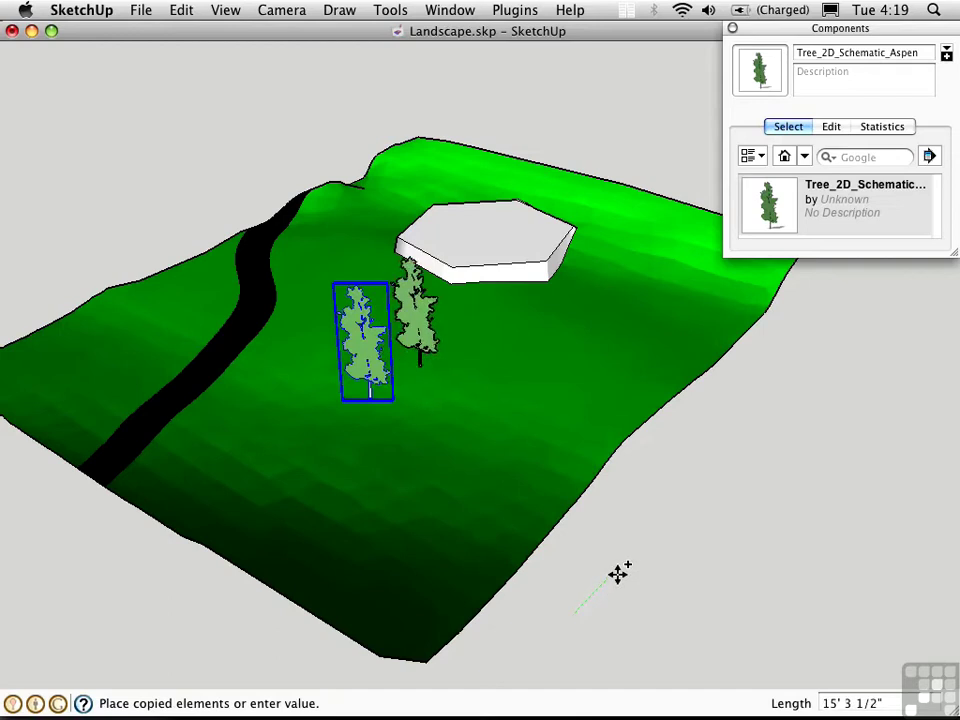
{"action": "left_click", "coordinate": [624, 577]}
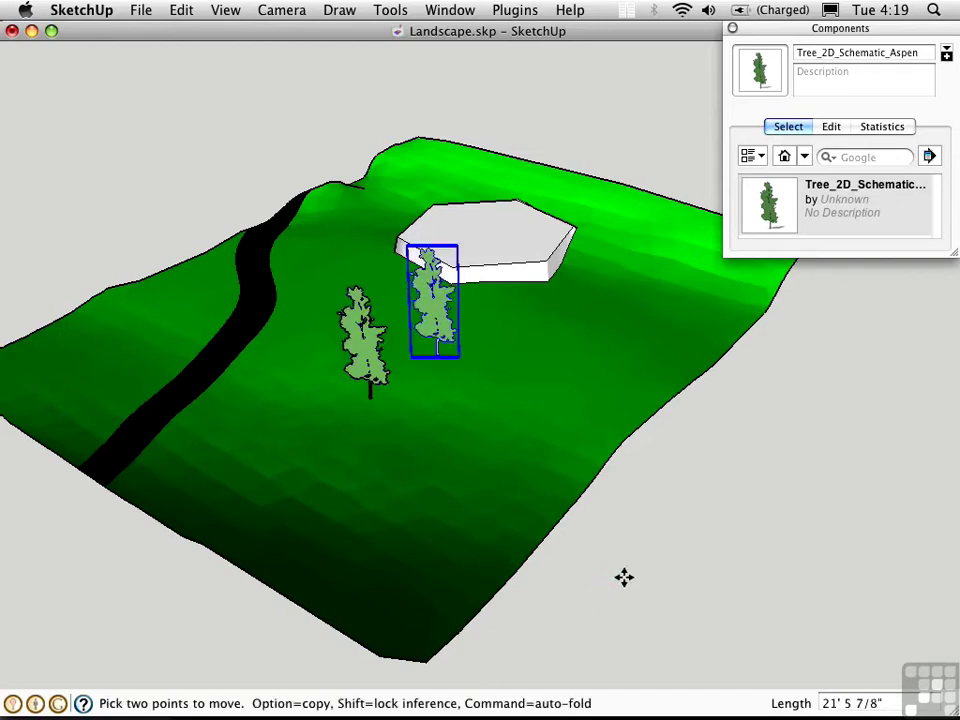
{"action": "type", "text": "7"}
{"action": "key", "text": "Return"}
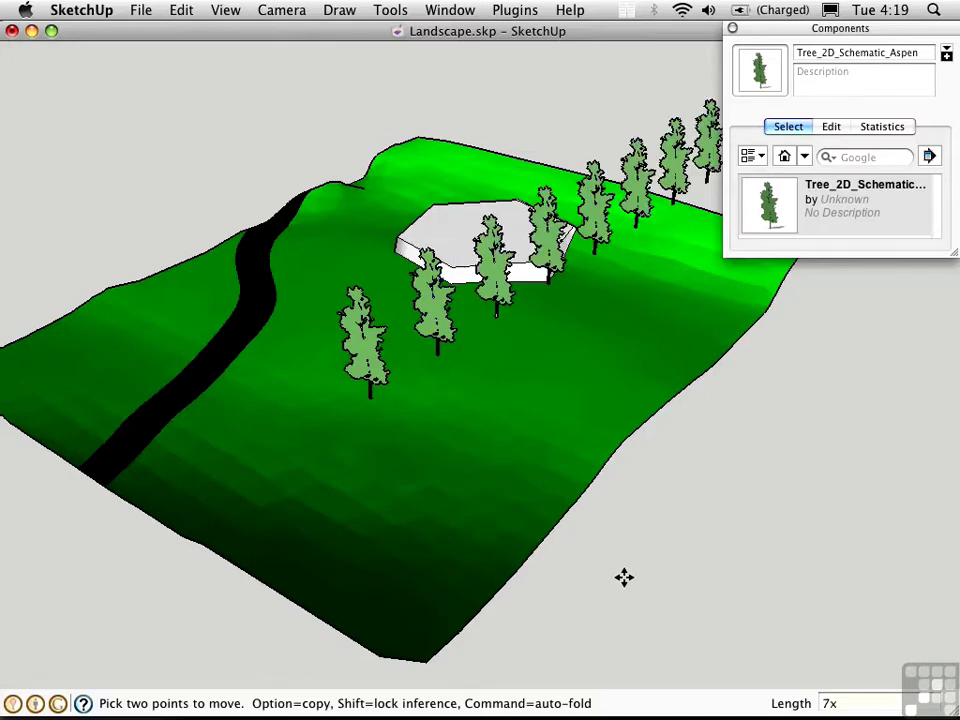
Select all instances of the aspen component and drop them at their intersection with the terrain, leaving nothing selected
{"action": "middle_click_drag", "start_coordinate": [624, 577], "coordinate": [560, 553]}
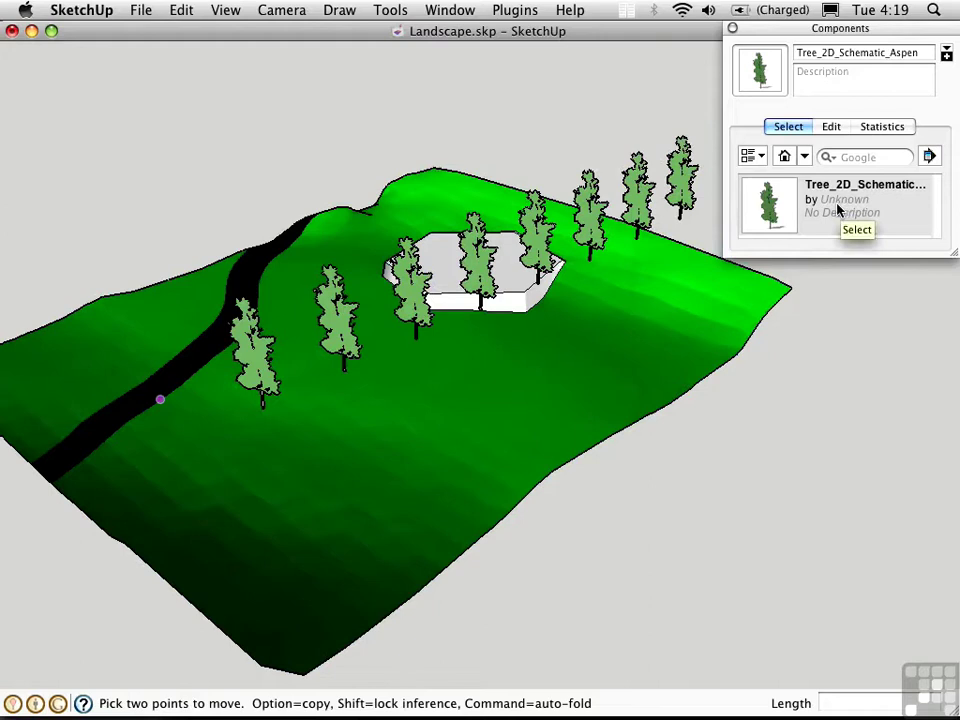
{"action": "right_click", "coordinate": [834, 207]}
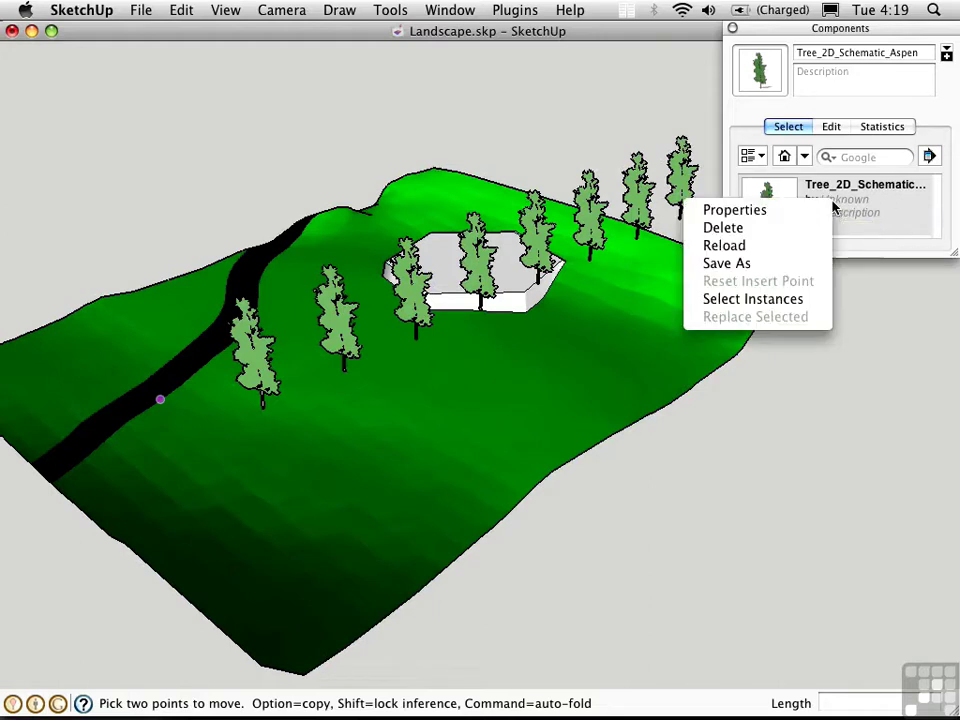
{"action": "left_click", "coordinate": [793, 300]}
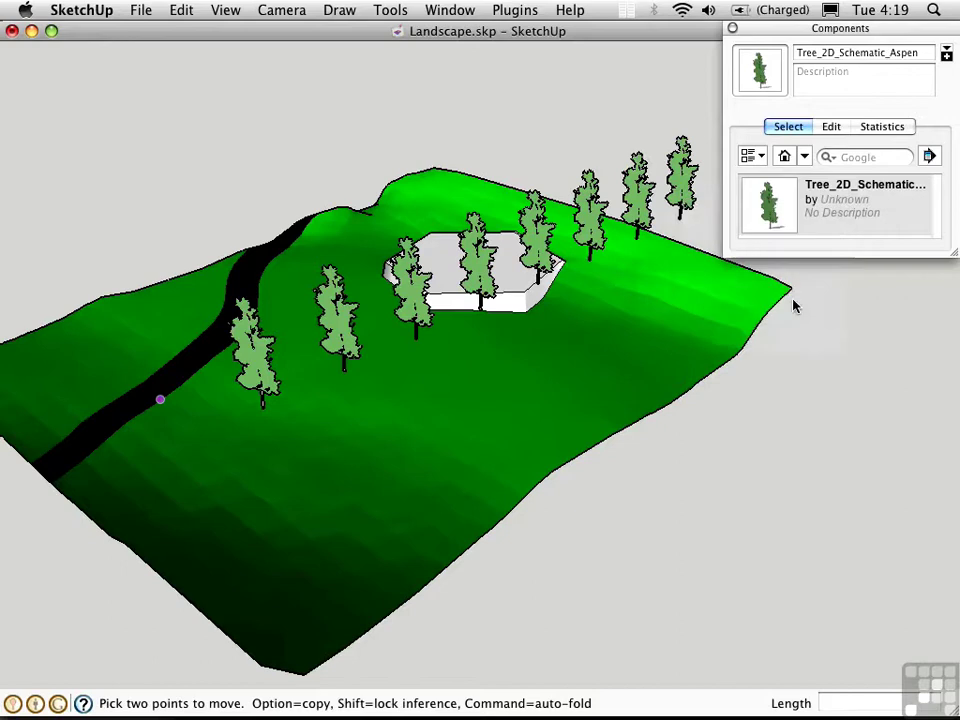
{"action": "right_click", "coordinate": [538, 218]}
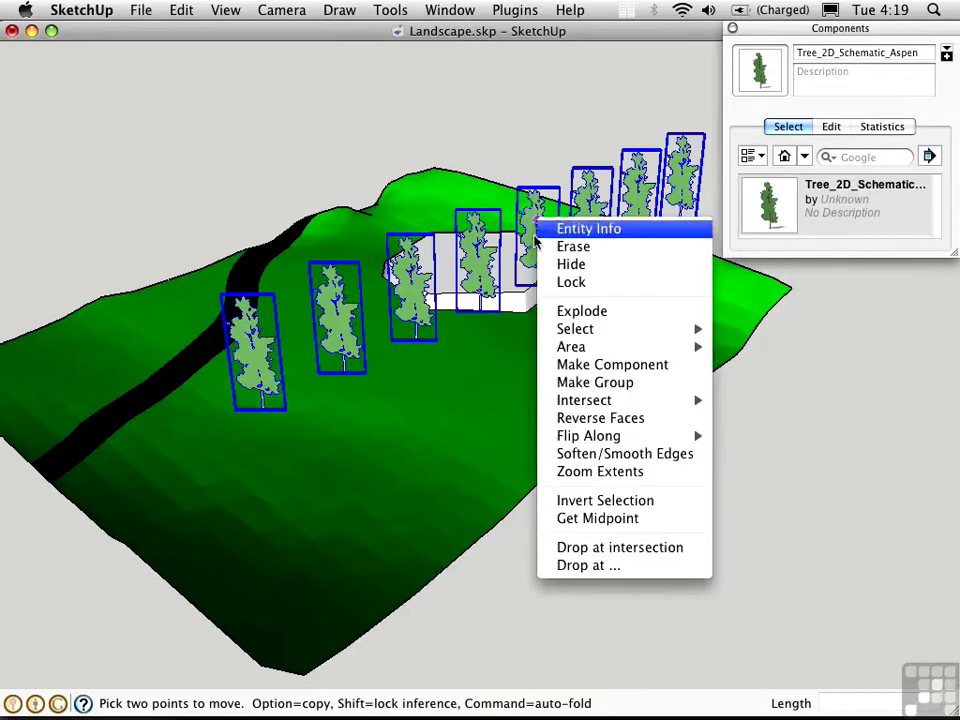
{"action": "left_click", "coordinate": [576, 556]}
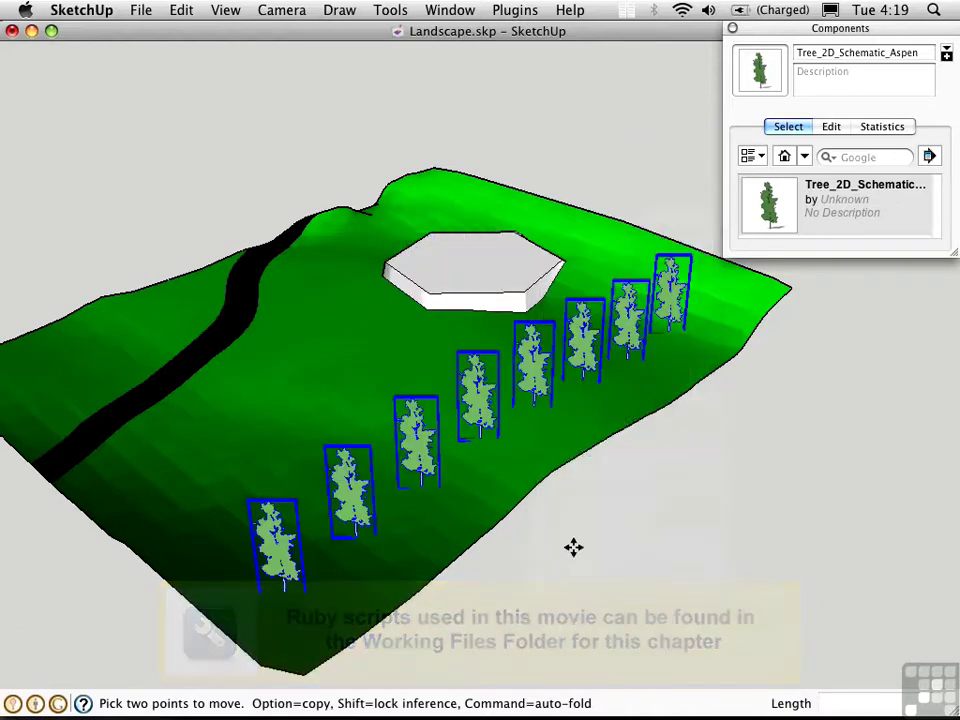
{"action": "key", "text": "space"}
{"action": "left_click", "coordinate": [632, 547]}
{"action": "middle_click_drag", "start_coordinate": [760, 570], "coordinate": [686, 521]}
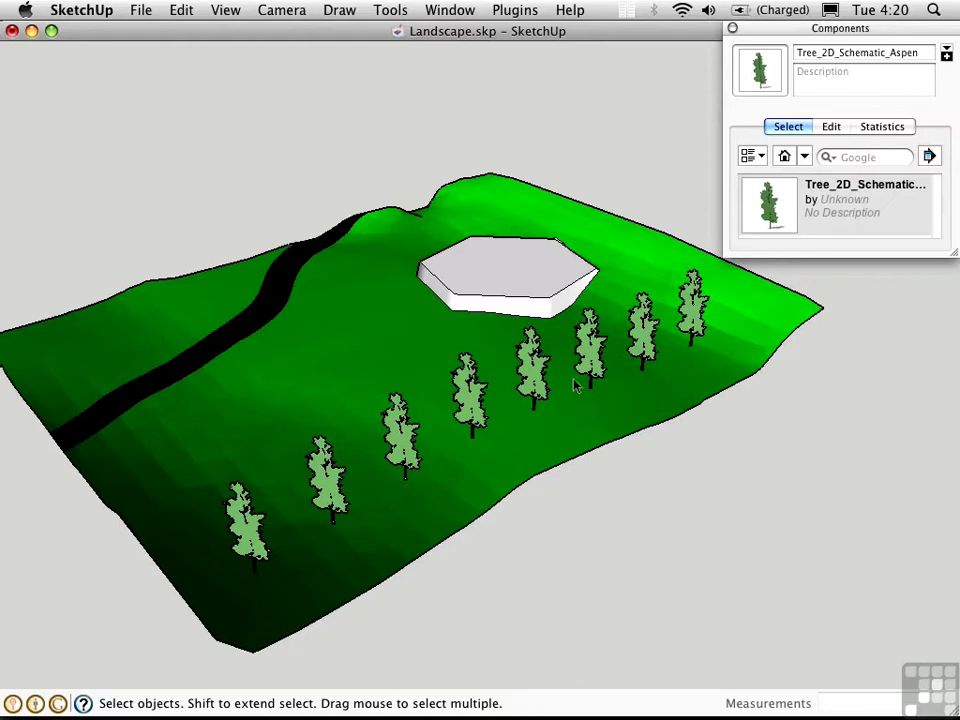
Draw a 12-sided circle centred on top of the white hexagonal pad and delete its face, keeping only the edge
{"action": "key", "text": "c"}
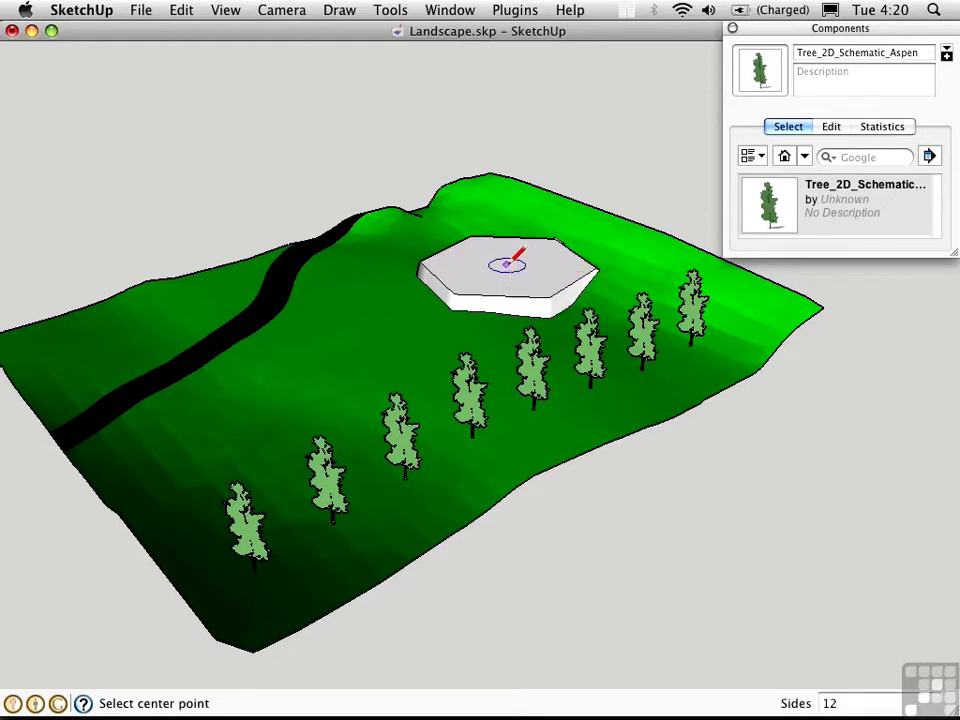
{"action": "left_click", "coordinate": [507, 263]}
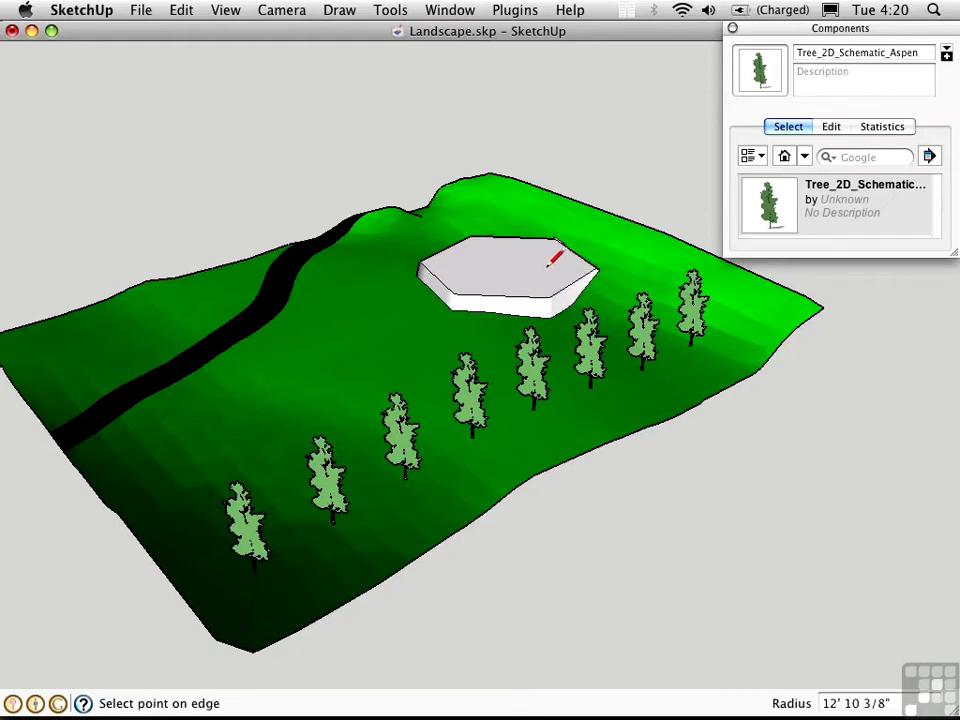
{"action": "left_click", "coordinate": [584, 259]}
{"action": "key", "text": "space"}
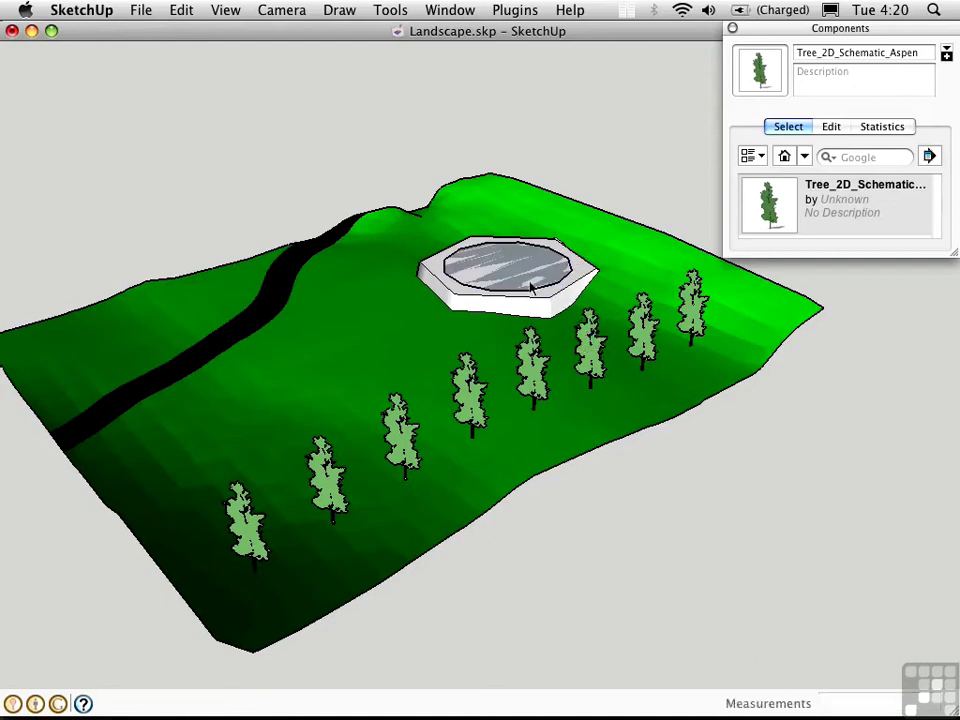
{"action": "left_click", "coordinate": [528, 283]}
{"action": "key", "text": "Delete"}
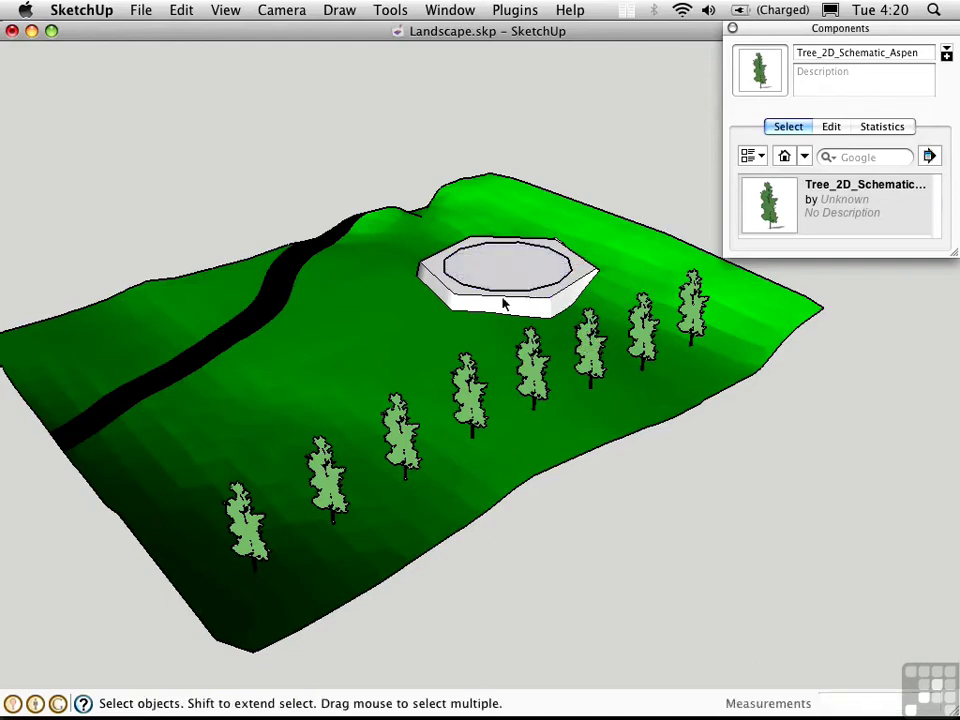
Copy the aspen to the path nodes of the circle on the pad using the Copy along path plugin
{"action": "mouse_move", "coordinate": [487, 289]}
{"action": "middle_mouse_down"}
{"action": "mouse_move", "coordinate": [508, 296]}
{"action": "mouse_move", "coordinate": [559, 351]}
{"action": "mouse_move", "coordinate": [500, 303]}
{"action": "middle_mouse_up"}
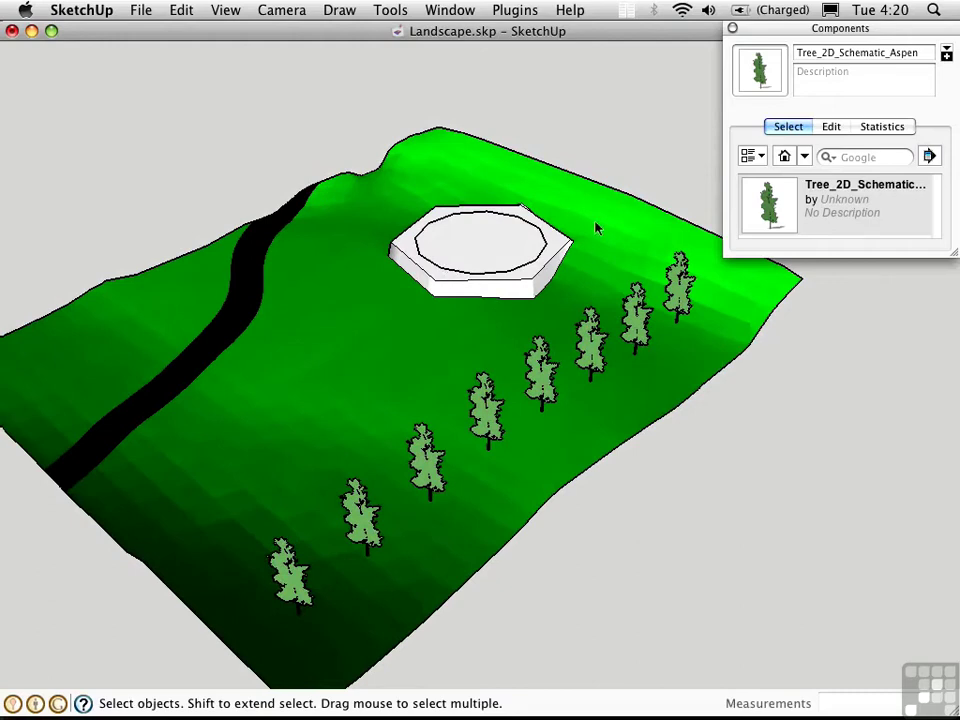
{"action": "left_click", "coordinate": [527, 272]}
{"action": "left_click", "coordinate": [516, 11]}
{"action": "mouse_move", "coordinate": [550, 109]}
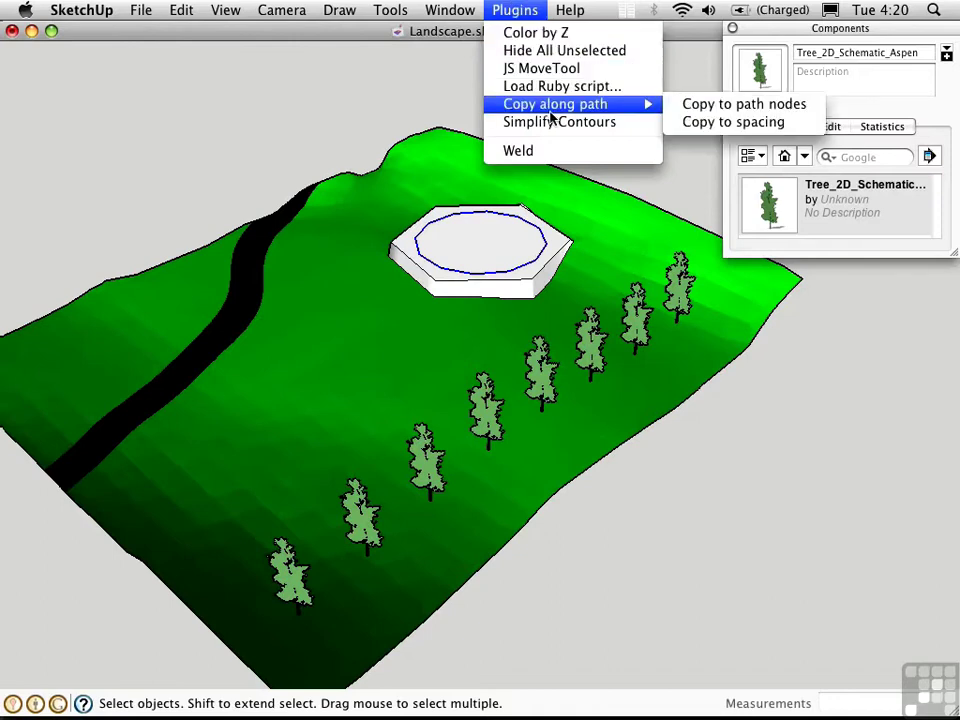
{"action": "left_click", "coordinate": [703, 106]}
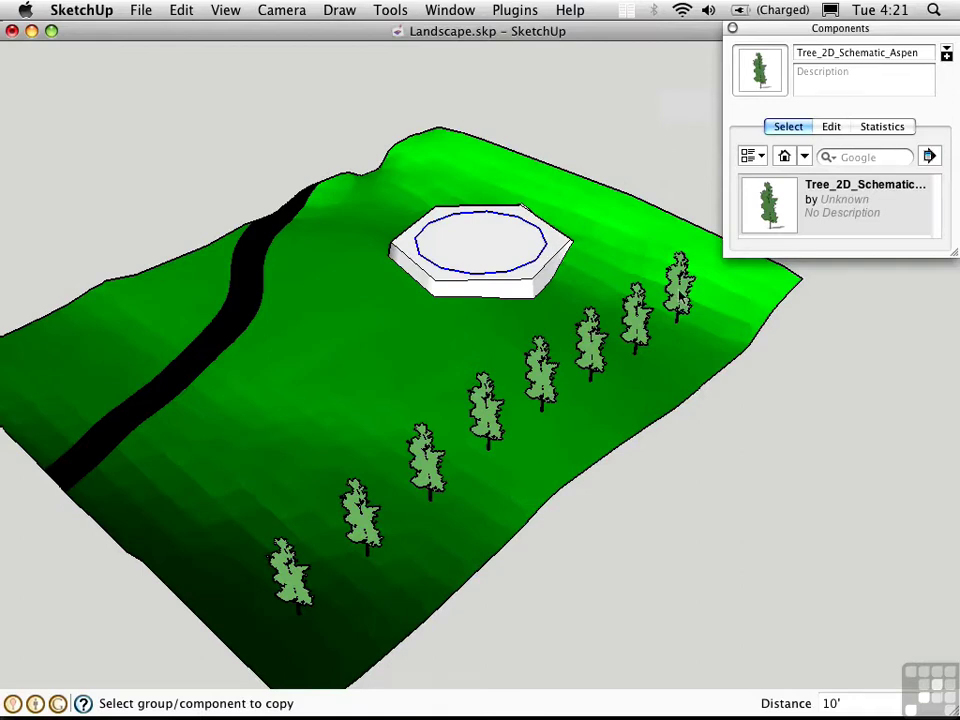
{"action": "left_click", "coordinate": [680, 294]}
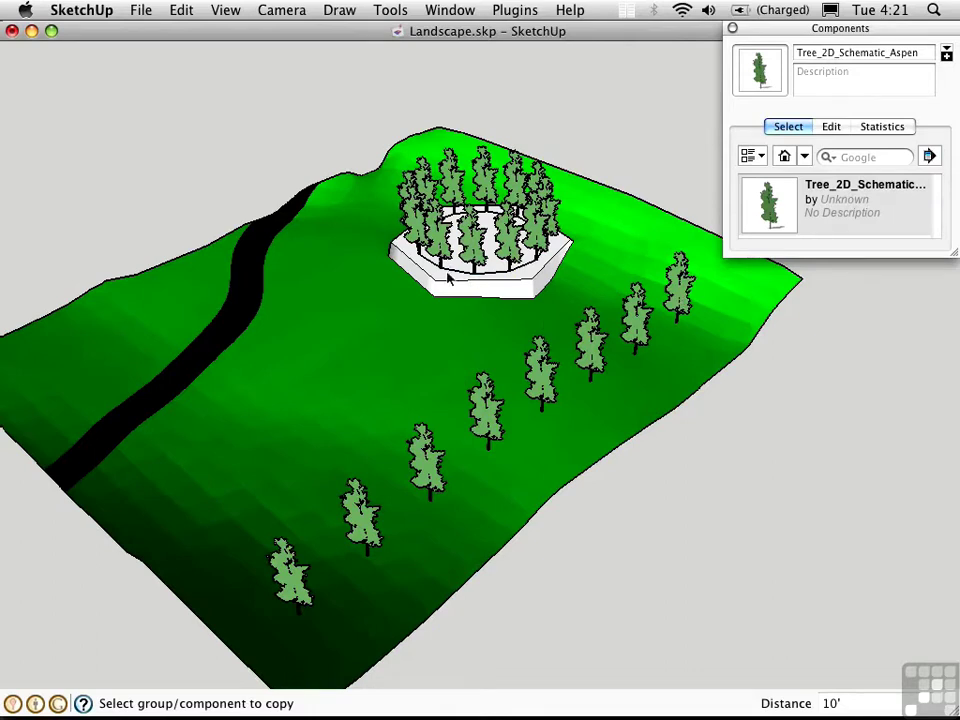
{"action": "middle_click_drag", "start_coordinate": [455, 285], "coordinate": [461, 311]}
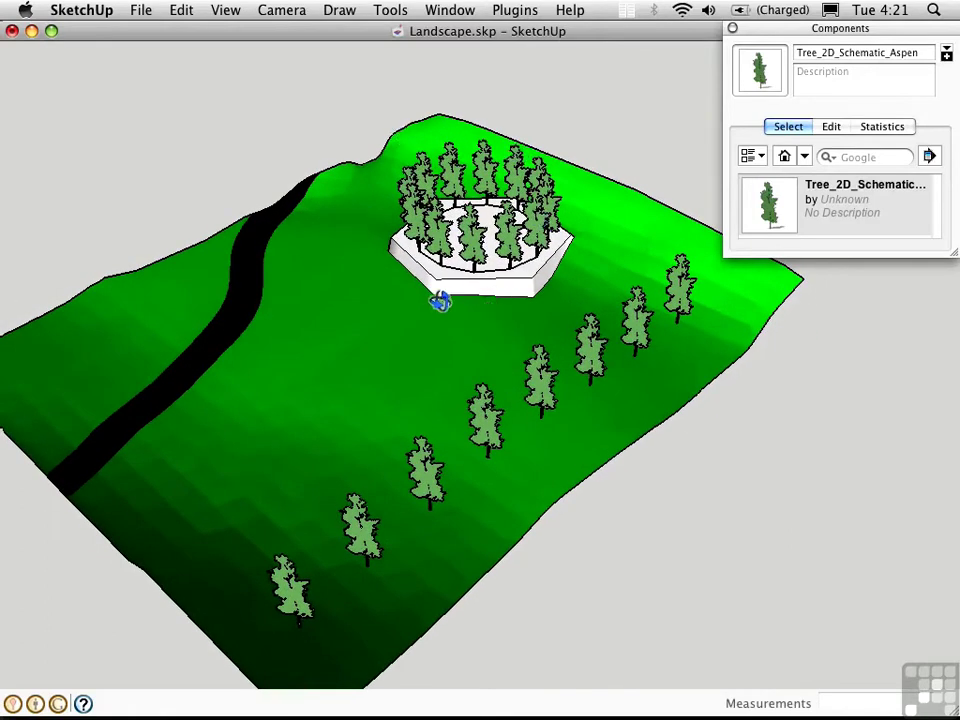
{"action": "key", "text": "space"}
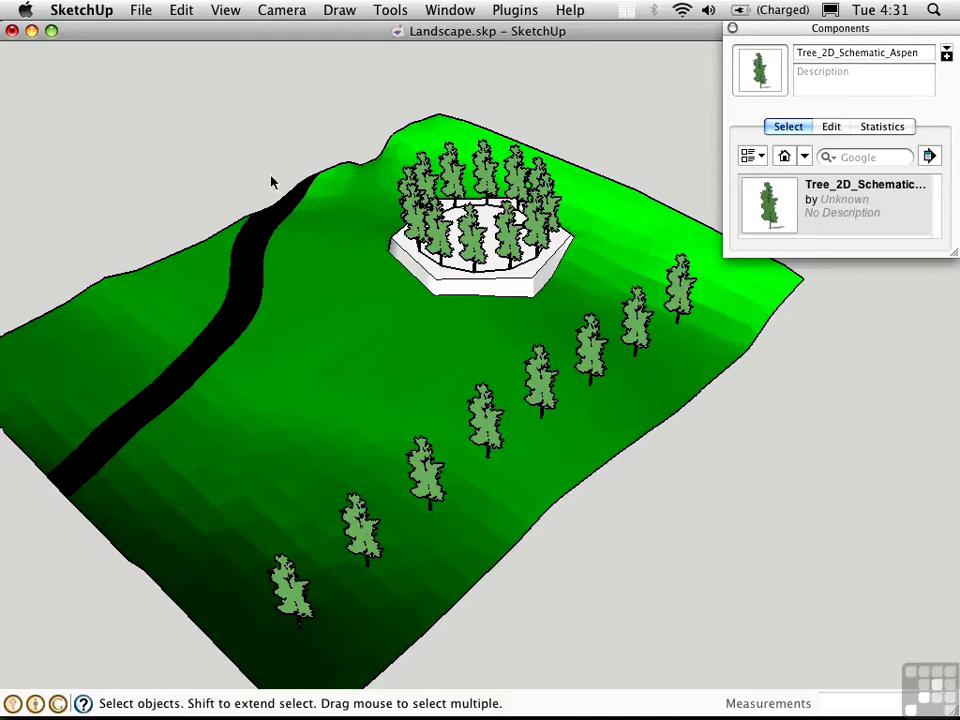
Start the Component Spray Tool with Tree_2D_Schematic_Aspen as Component 1 and Circle as the spray shape
{"action": "left_click", "coordinate": [333, 9]}
{"action": "mouse_move", "coordinate": [495, 227]}
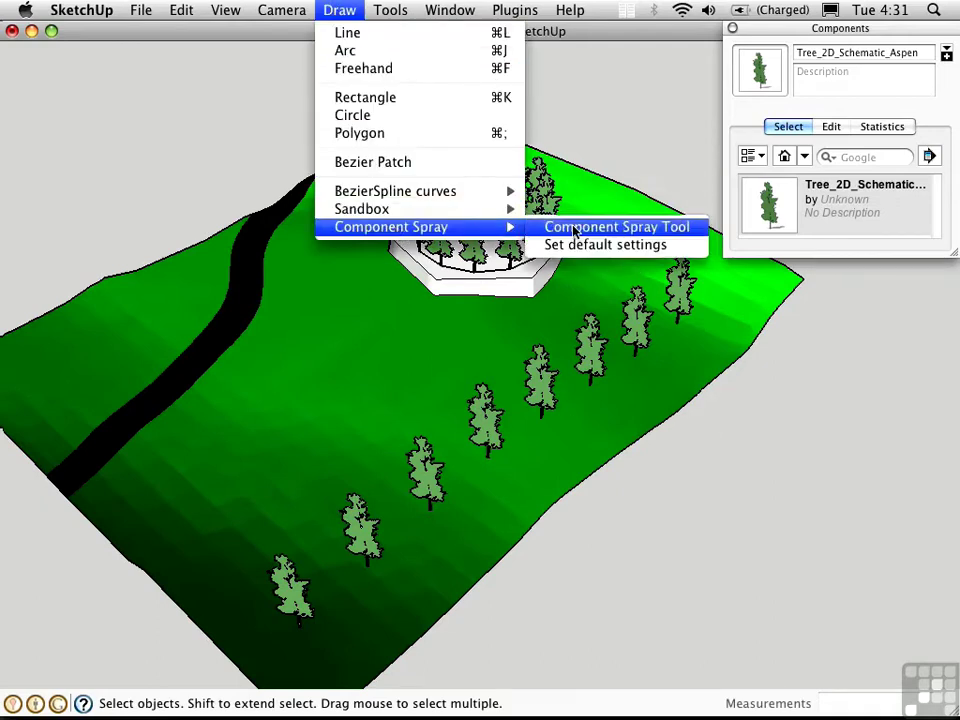
{"action": "left_click", "coordinate": [603, 229]}
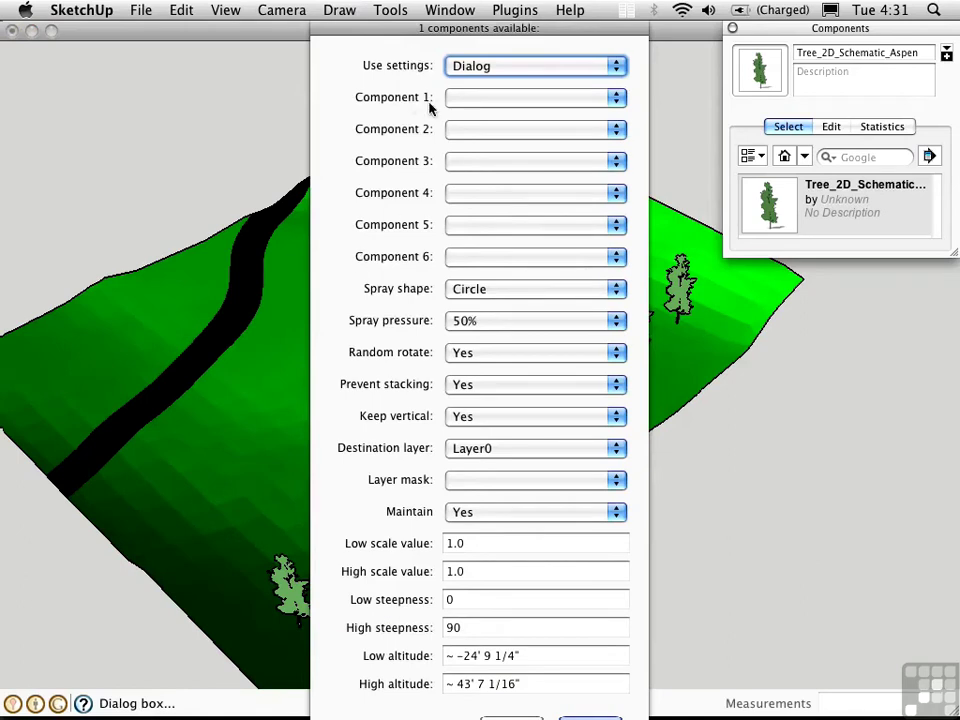
{"action": "left_click", "coordinate": [486, 100]}
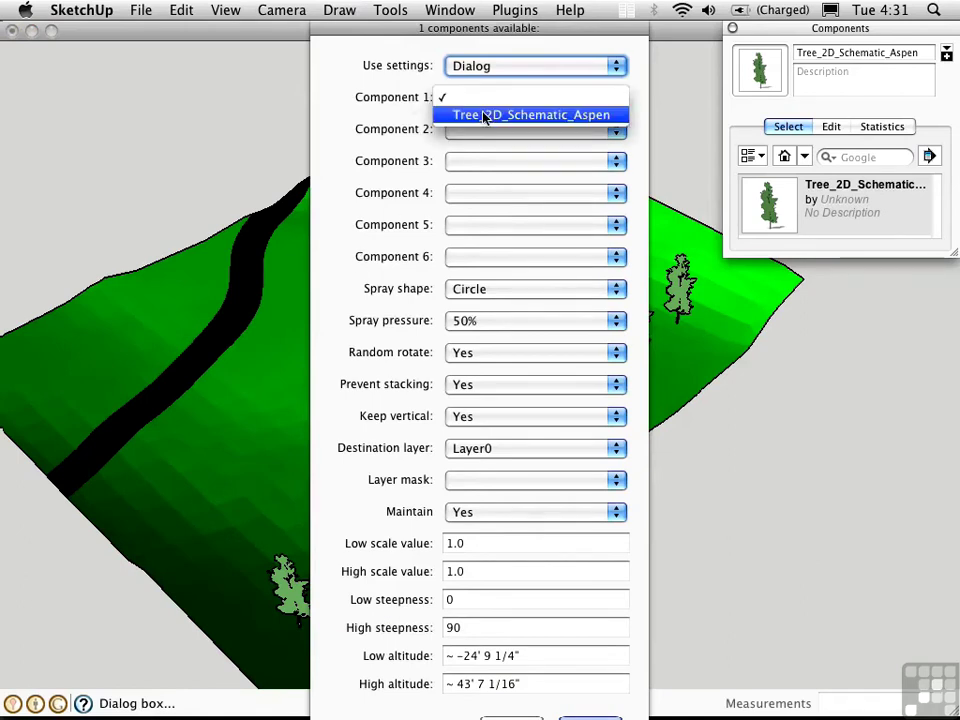
{"action": "left_click", "coordinate": [488, 117]}
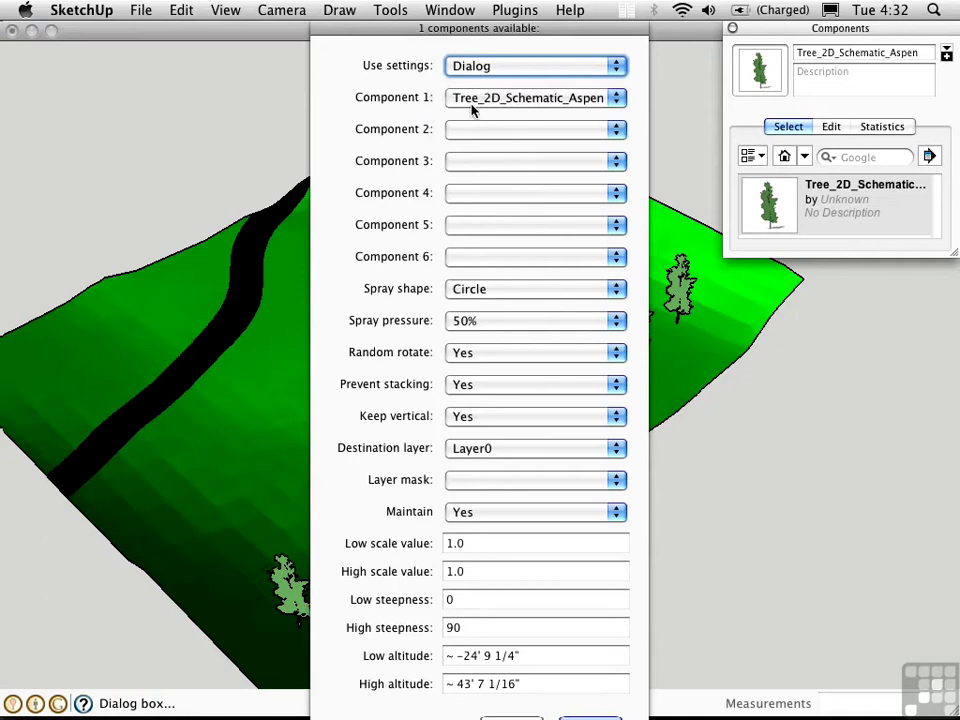
{"action": "left_click", "coordinate": [479, 301]}
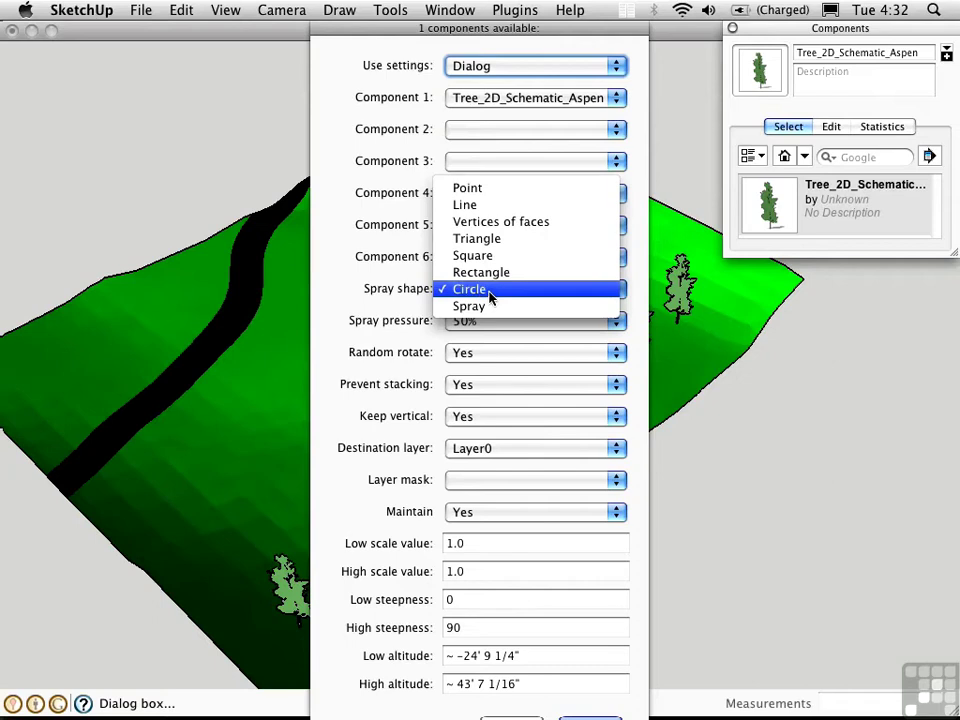
{"action": "left_click", "coordinate": [490, 290]}
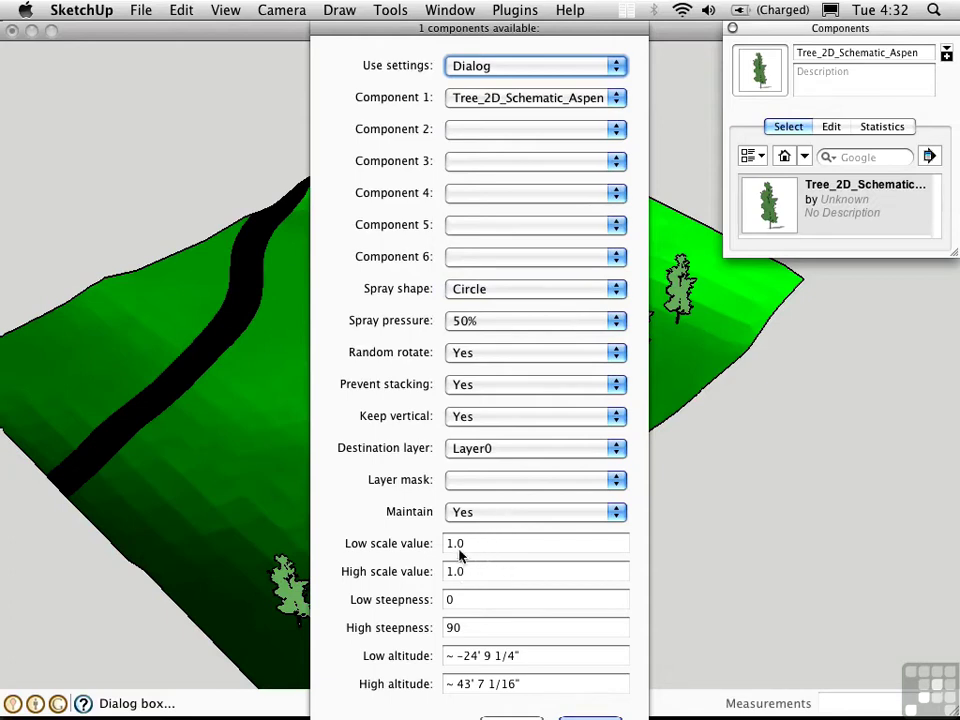
Set the spray's low scale value to .5 and accept the settings
{"action": "left_click_drag", "start_coordinate": [472, 544], "coordinate": [428, 552]}
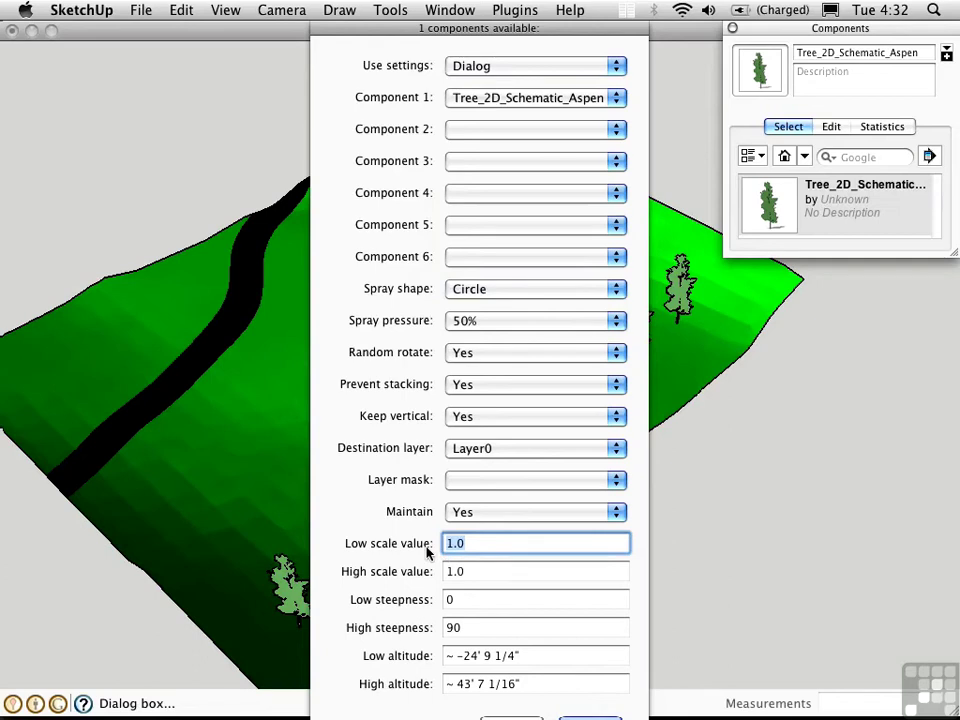
{"action": "key", "text": "BackSpace"}
{"action": "type", "text": ".5"}
{"action": "key", "text": "Return"}
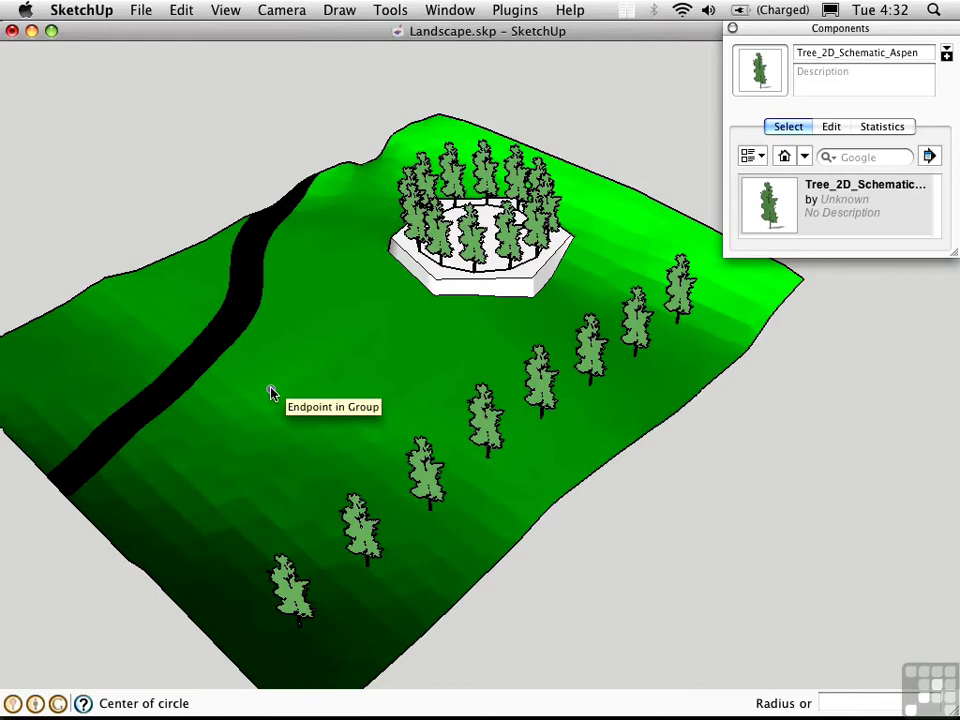
Spray aspens over a circular area with a radius of about 65' 11", centred on the terrain between the road and the tree row
{"action": "left_click", "coordinate": [271, 390]}
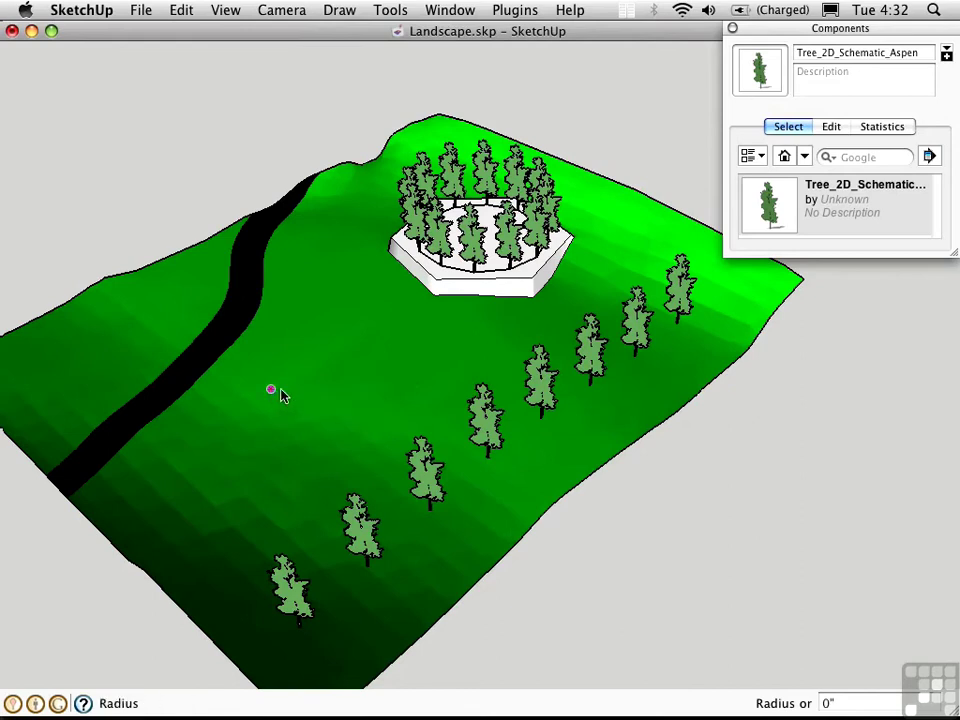
{"action": "left_click", "coordinate": [492, 362]}
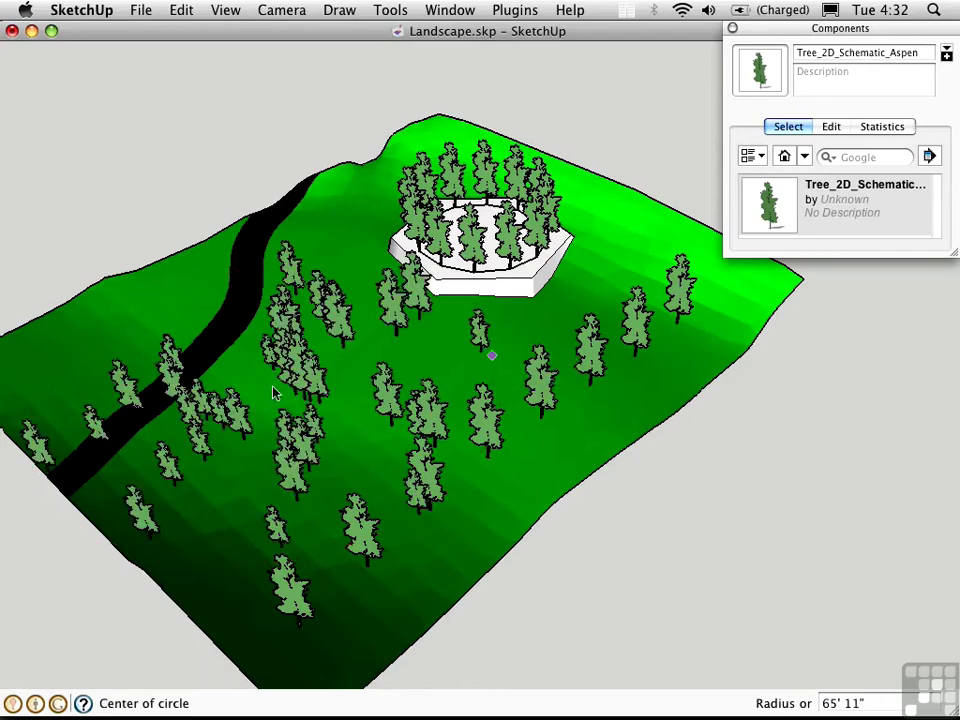
Delete the three sprayed aspens that stand on the black road, keeping the one at the road's near edge
{"action": "middle_click_drag", "start_coordinate": [313, 340], "coordinate": [320, 480]}
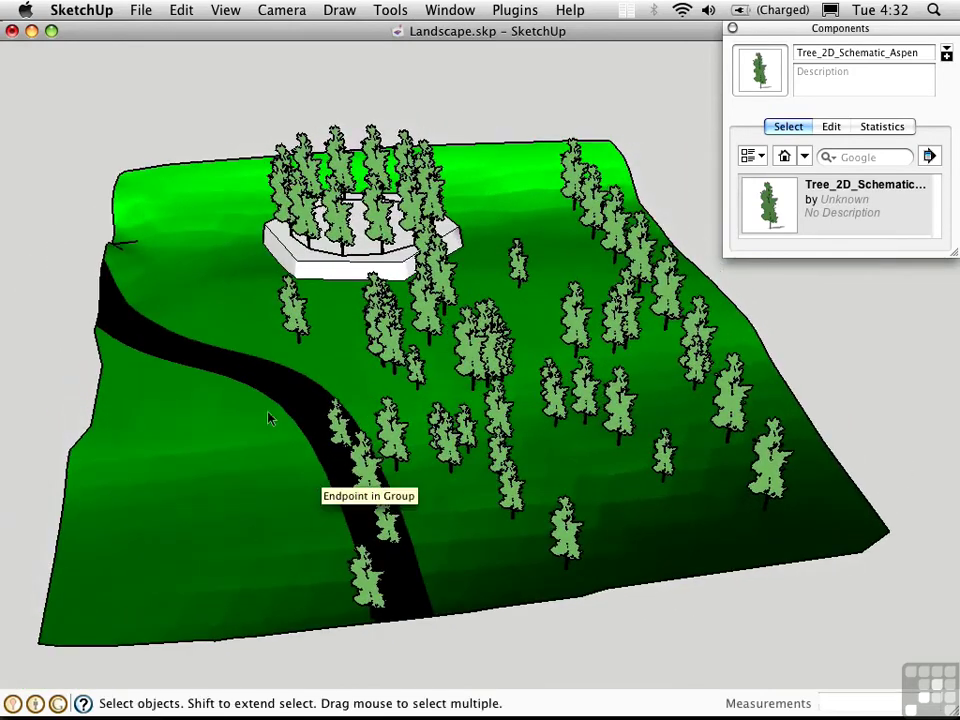
{"action": "left_click", "coordinate": [388, 524]}
{"action": "key", "text": "Delete"}
{"action": "left_click", "coordinate": [368, 469]}
{"action": "key", "text": "Delete"}
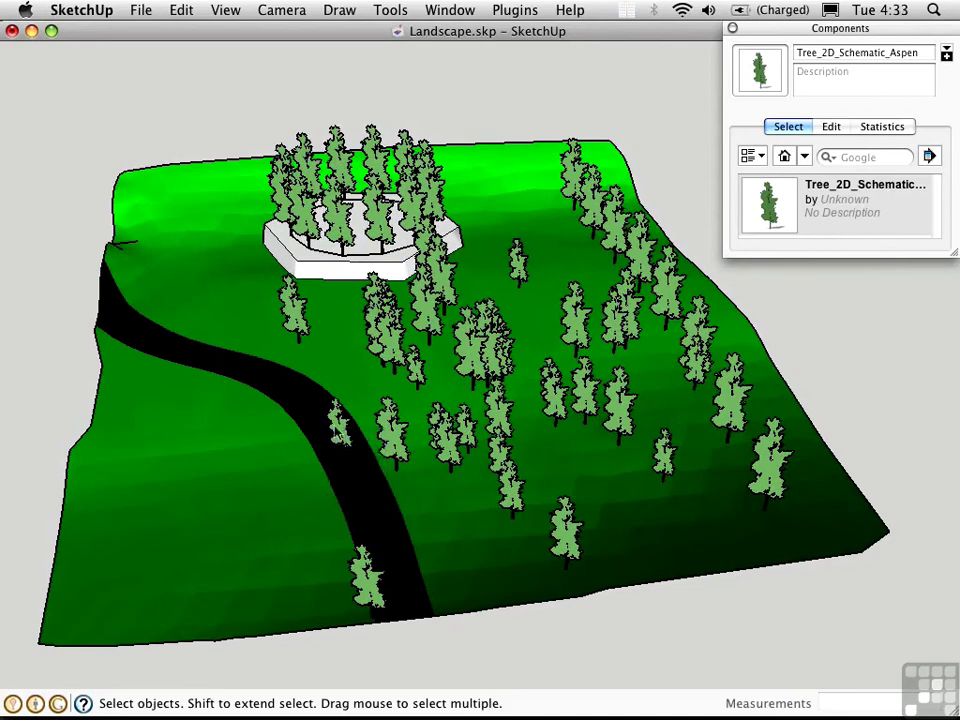
{"action": "left_click", "coordinate": [338, 425]}
{"action": "key", "text": "Delete"}
Thin out the dense cluster of sprayed aspens in front of the white pad by deleting the overlapping trees
{"action": "middle_click_drag", "start_coordinate": [254, 398], "coordinate": [290, 395]}
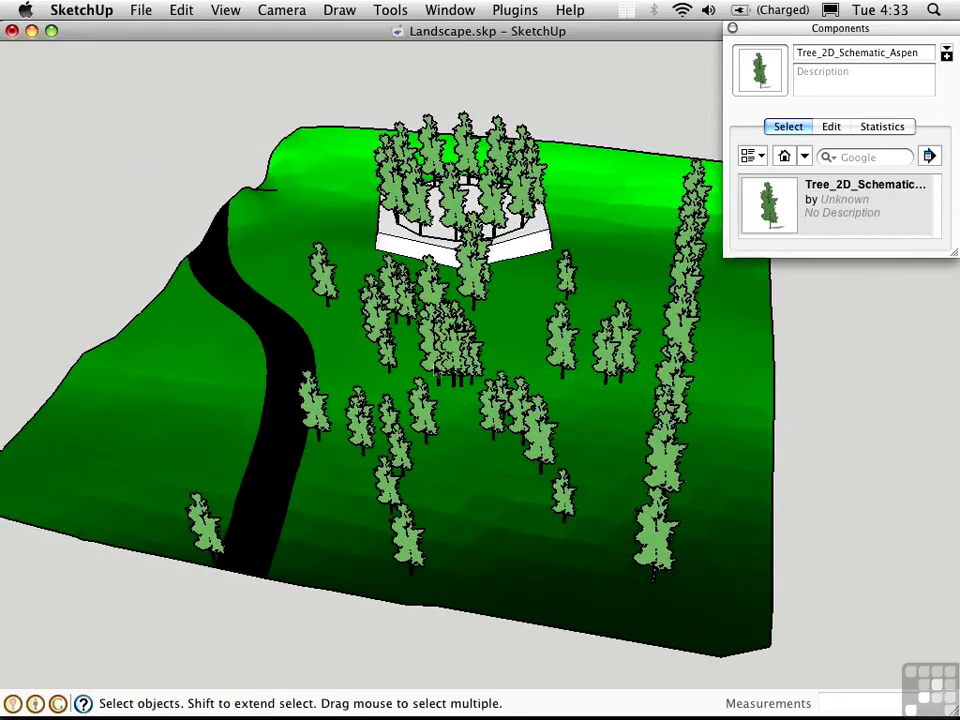
{"action": "left_click", "coordinate": [455, 378]}
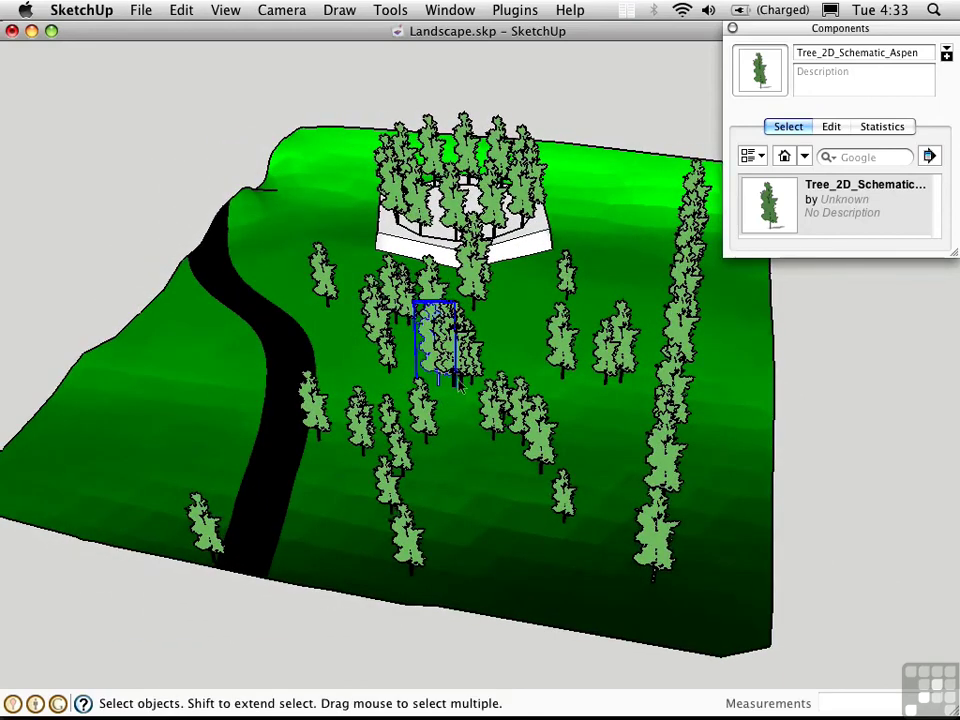
{"action": "key", "text": "Delete"}
{"action": "left_click", "coordinate": [460, 365]}
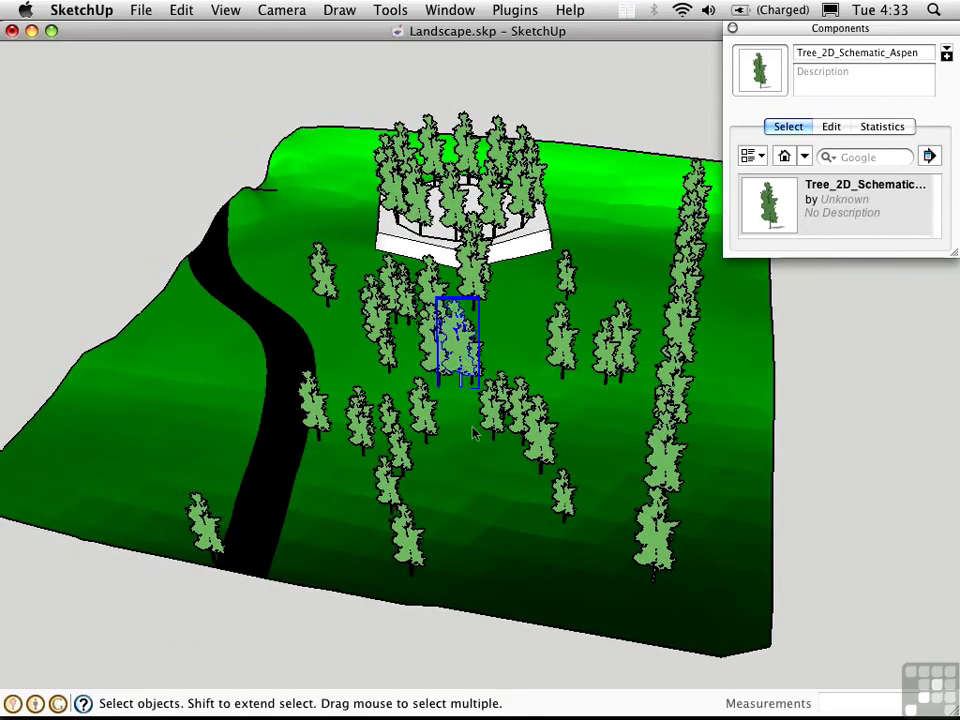
{"action": "key", "text": "Delete"}
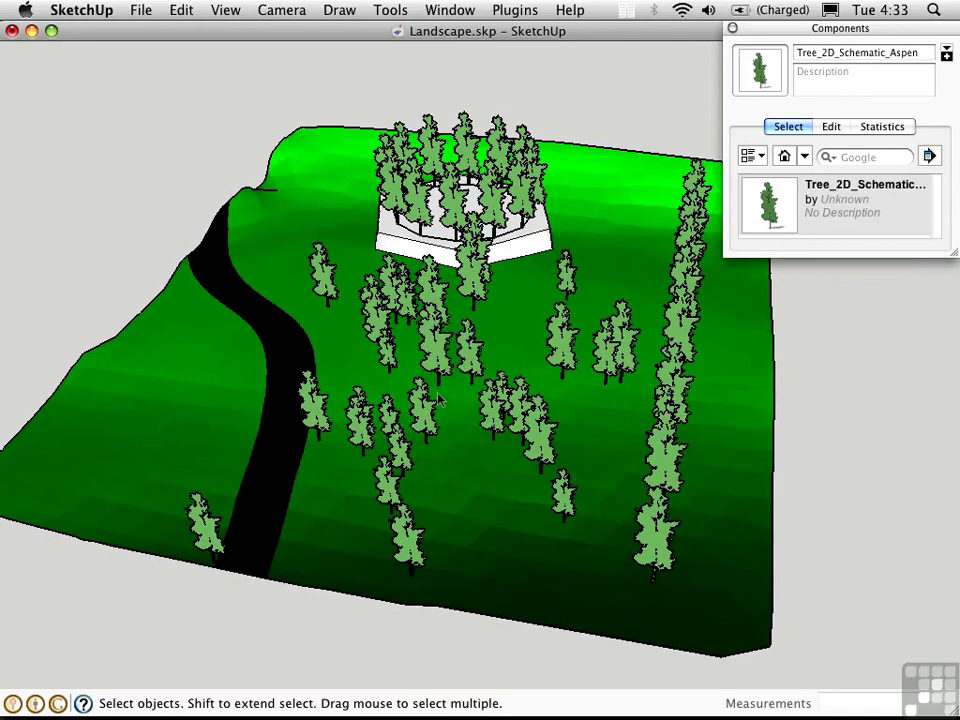
{"action": "middle_click_drag", "start_coordinate": [438, 400], "coordinate": [196, 397]}
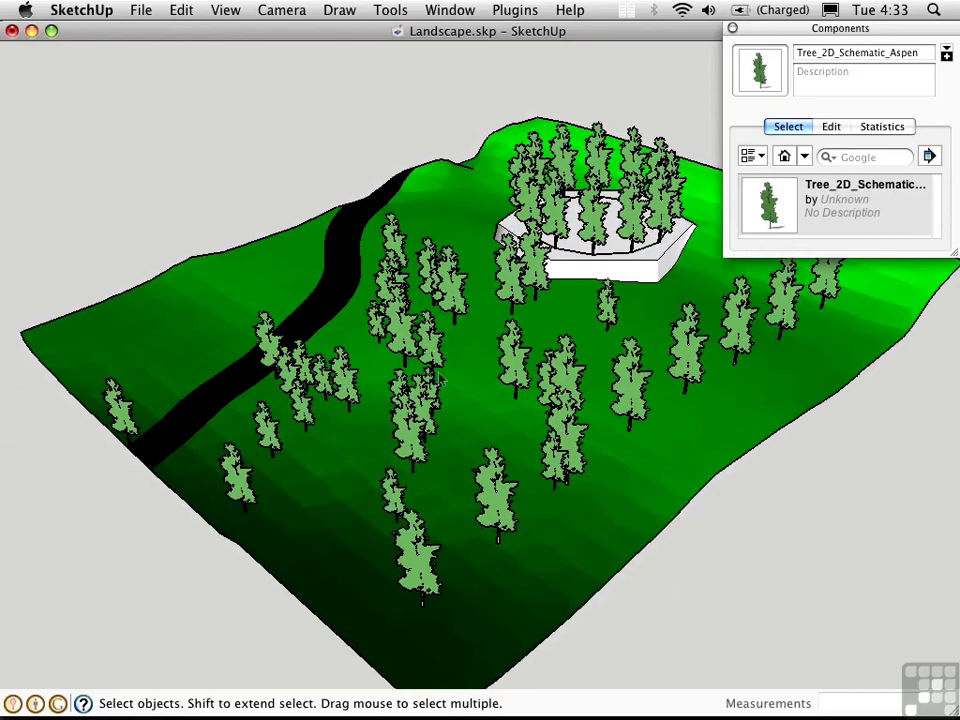